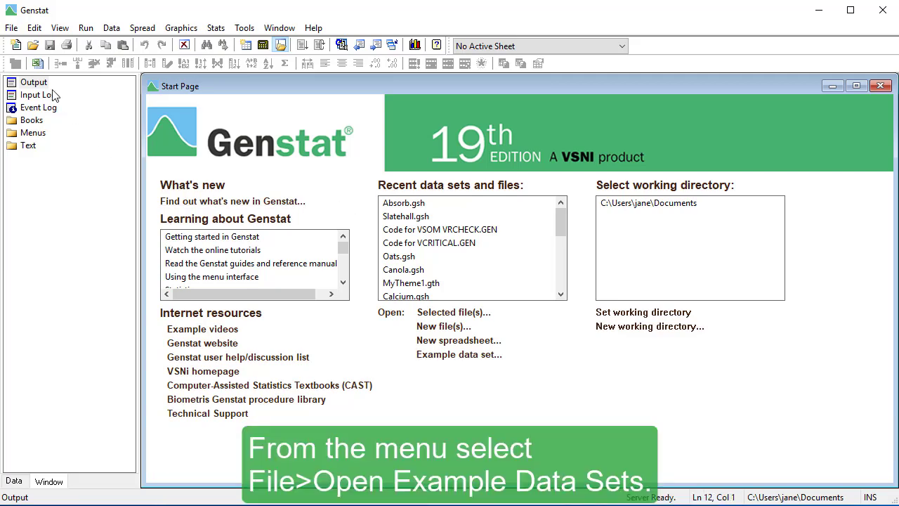
Load the Absorb.gsh example data set into a spreadsheet from File > Open Example Data Sets.
click(20, 28)
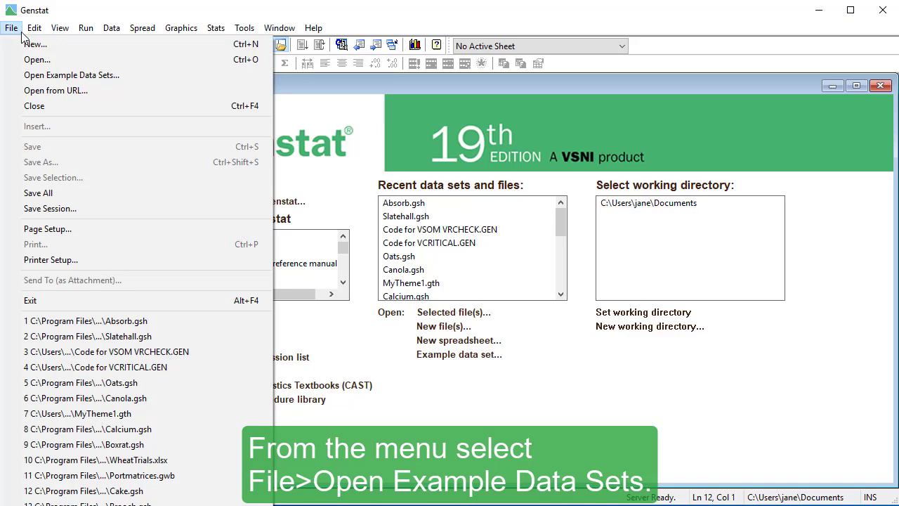
click(17, 75)
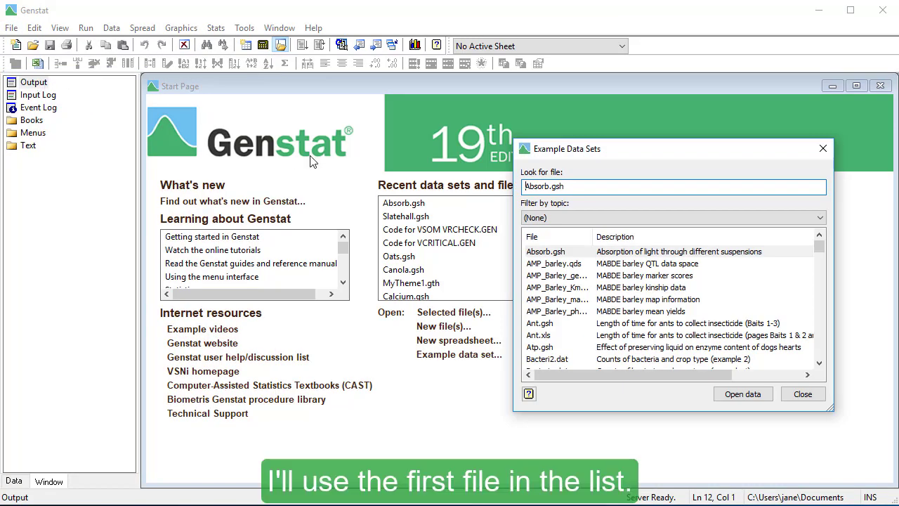
click(588, 255)
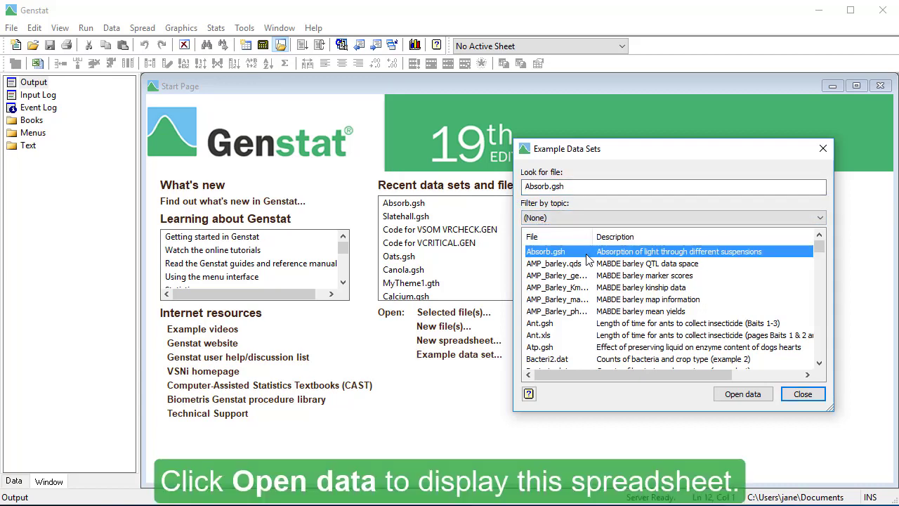
click(721, 399)
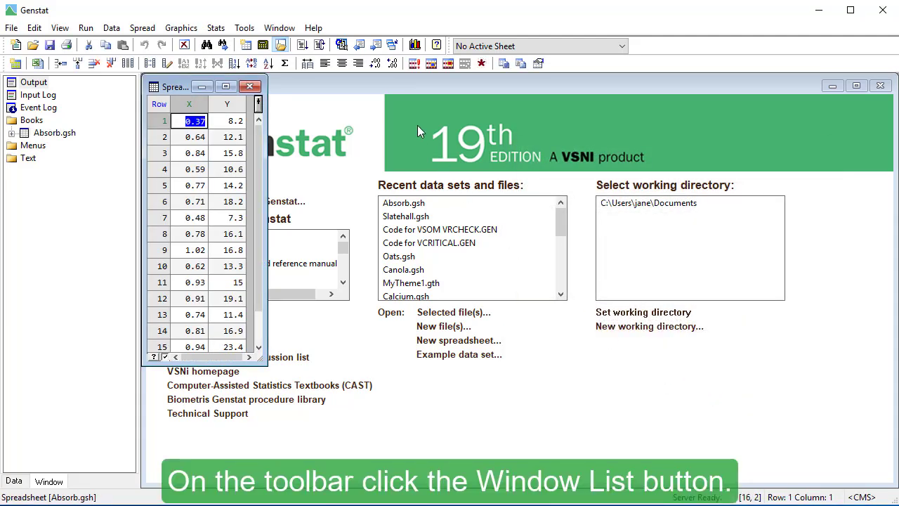
Activate the Output window from the Window List to view the Absorb import log.
click(392, 46)
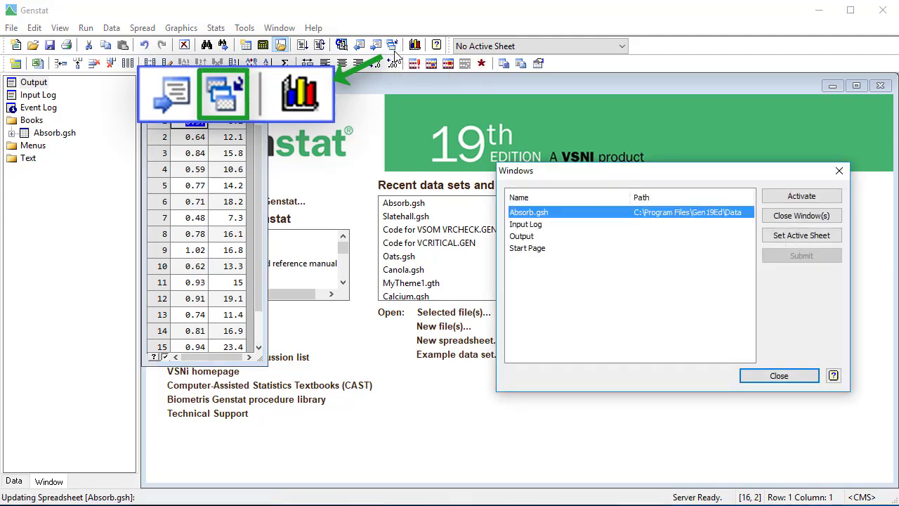
click(553, 238)
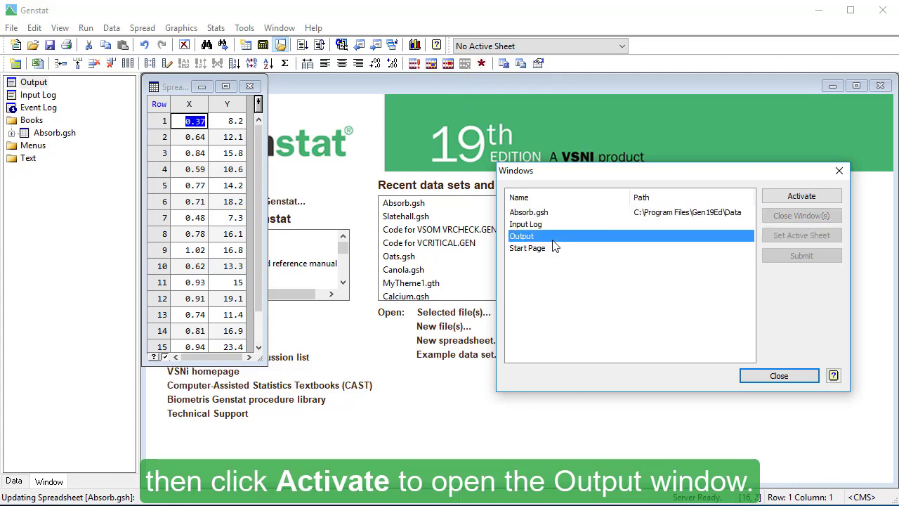
click(771, 198)
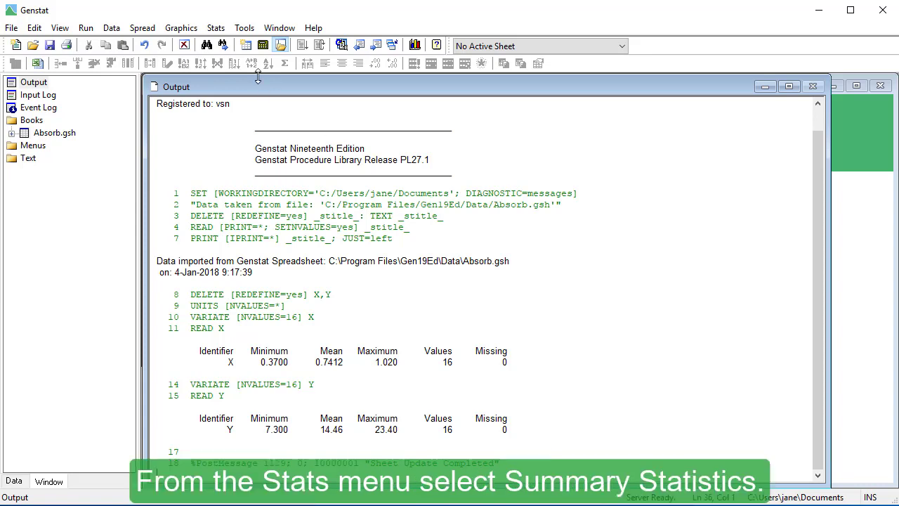
Run Stats > Summary Statistics with X and Y as the variates to summarise.
click(218, 28)
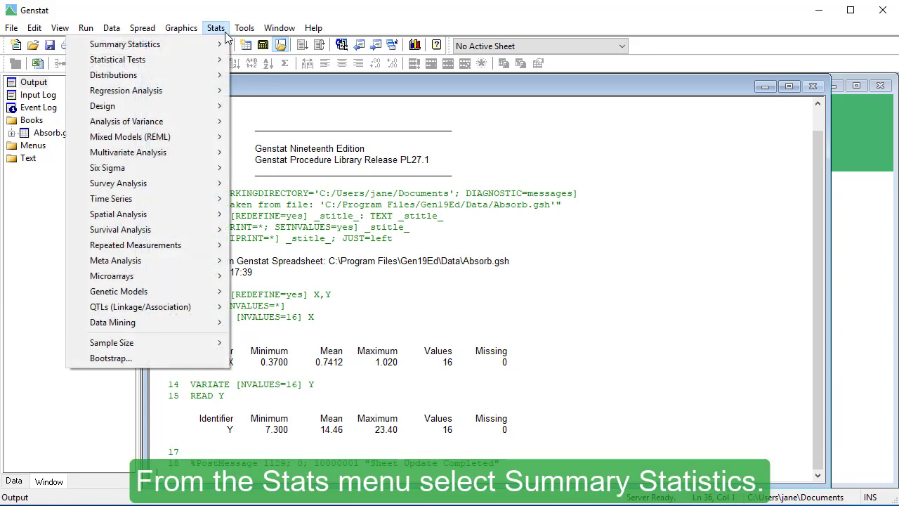
mouse_move(226, 44)
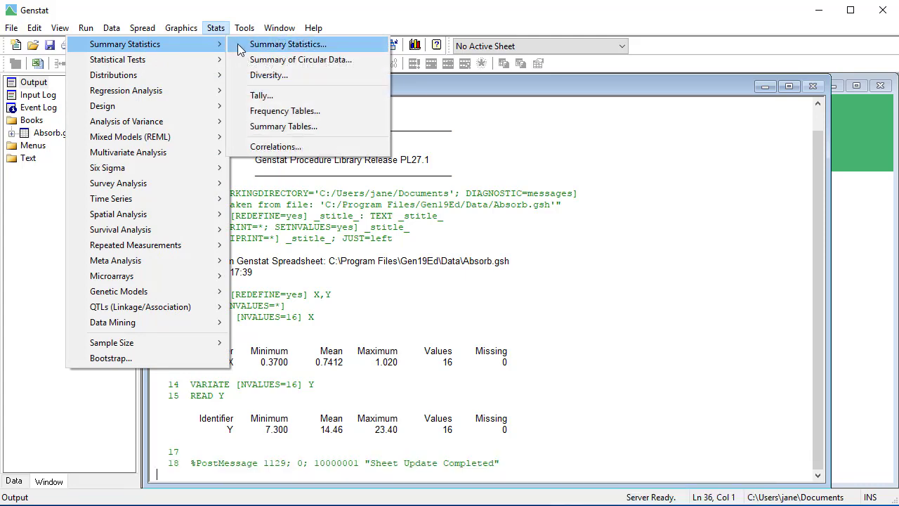
click(239, 46)
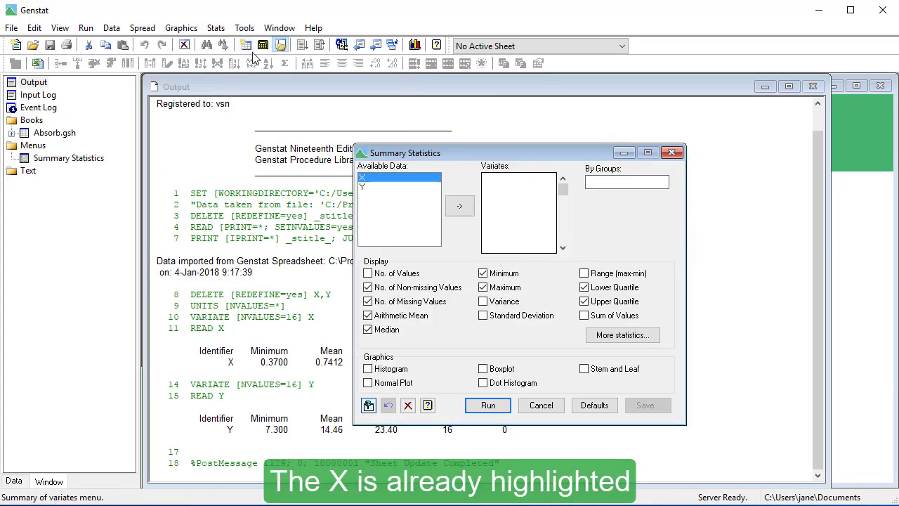
click(471, 206)
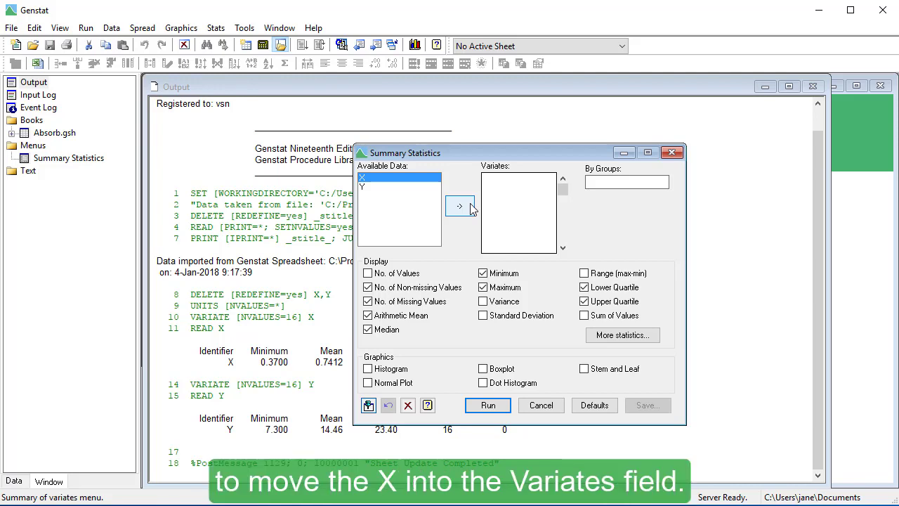
click(471, 206)
click(390, 188)
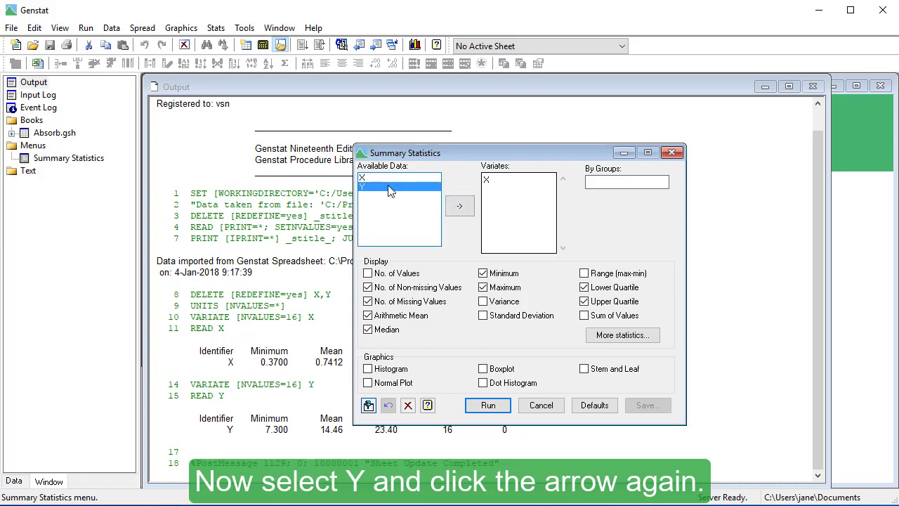
click(472, 206)
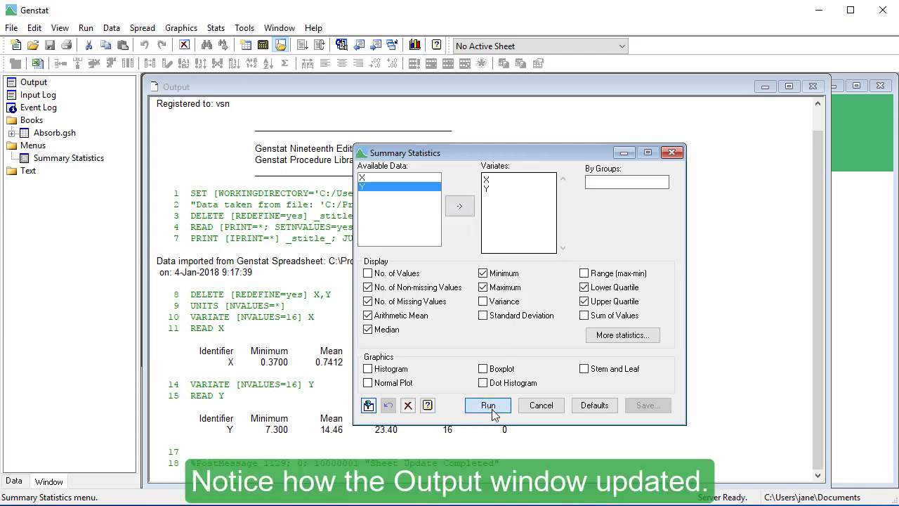
click(492, 413)
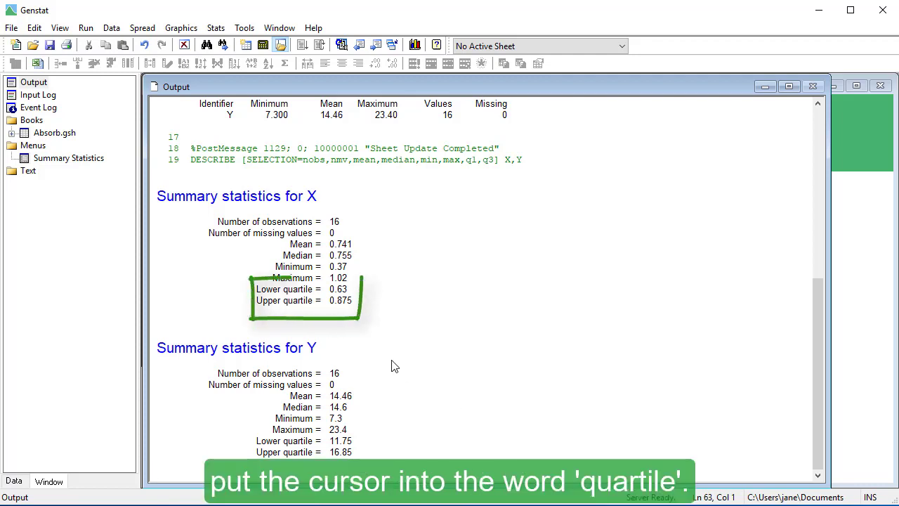
Look up help on the word 'quartile' in the Output with F1.
click(305, 294)
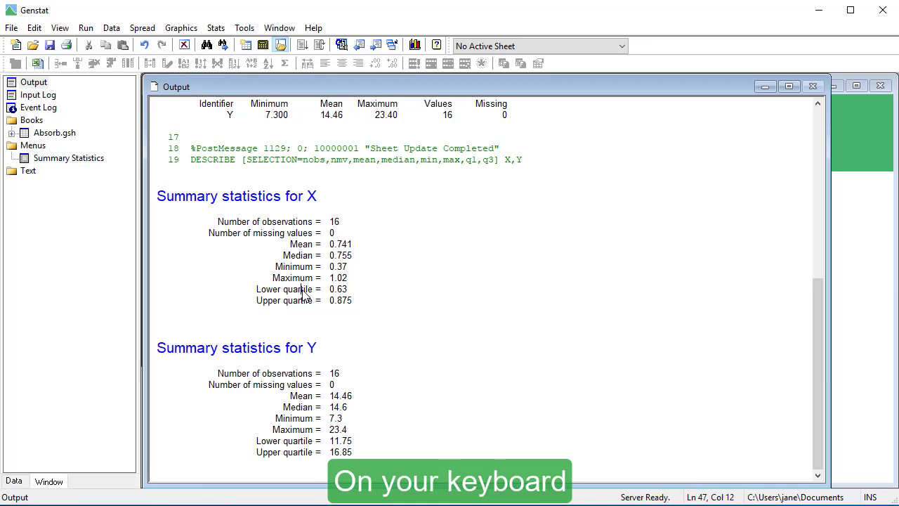
key(F1)
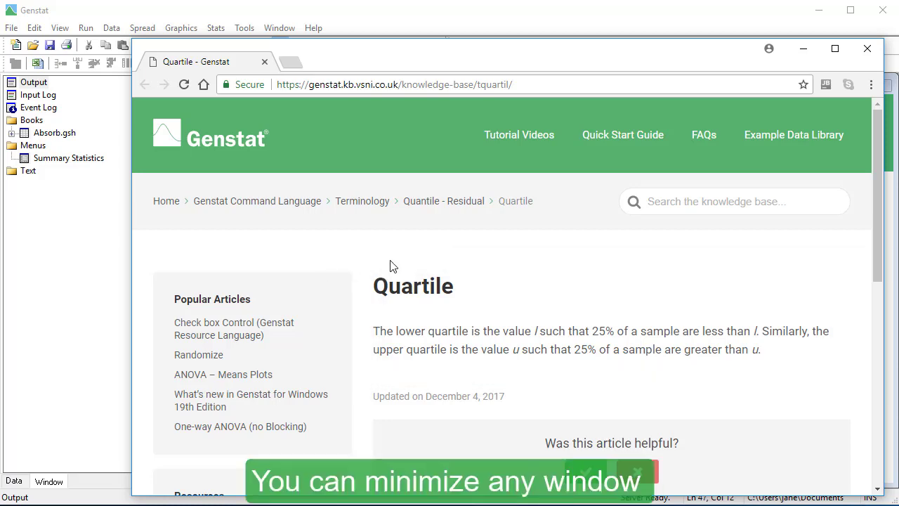
Bring the Genstat Start Page back in front of the Quartile help browser.
click(893, 245)
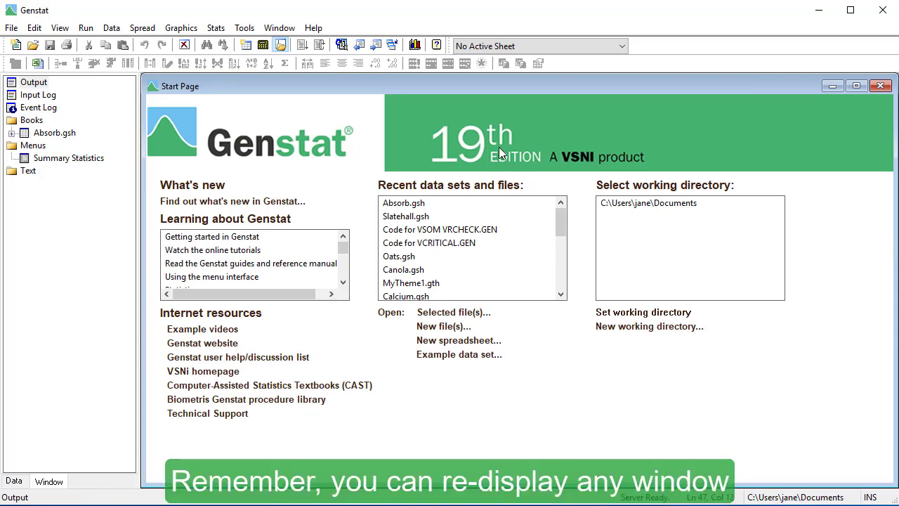
Scroll the Learning about Genstat guides list down to How to cite Genstat.
click(391, 49)
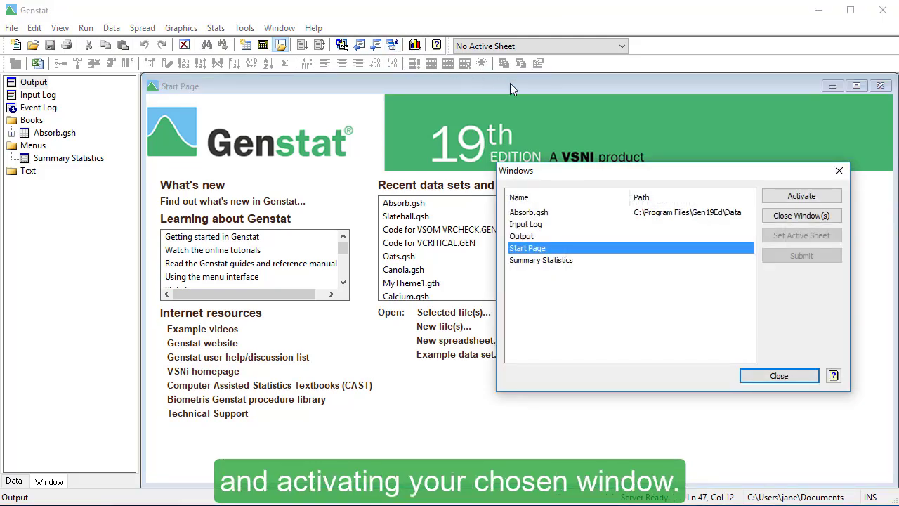
click(840, 171)
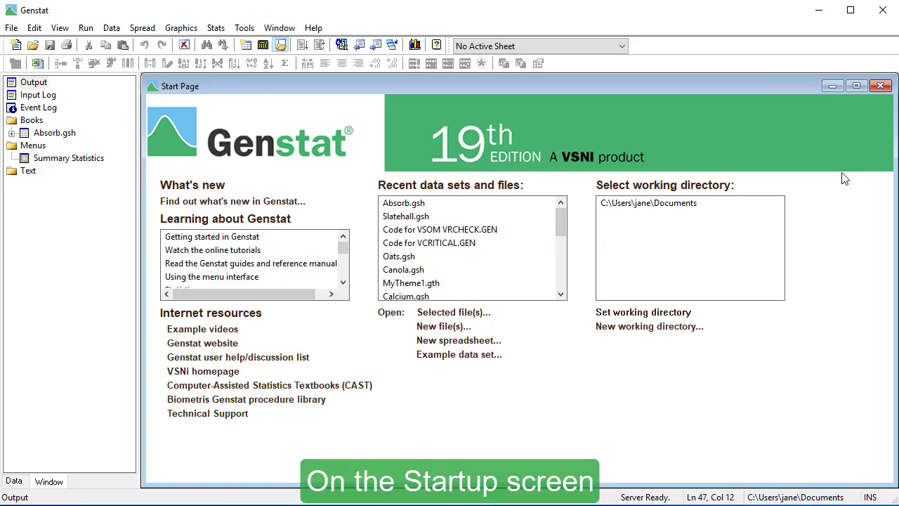
click(343, 282)
click(342, 283)
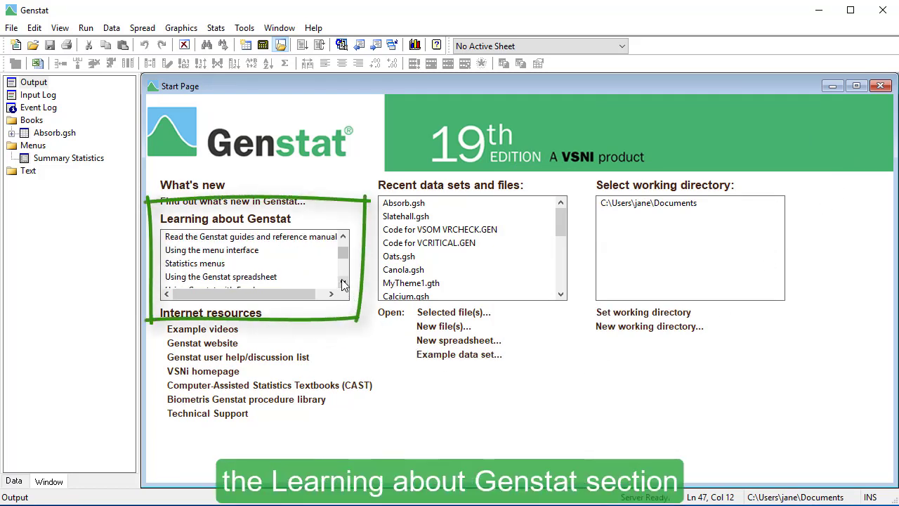
click(342, 283)
click(343, 282)
click(343, 282)
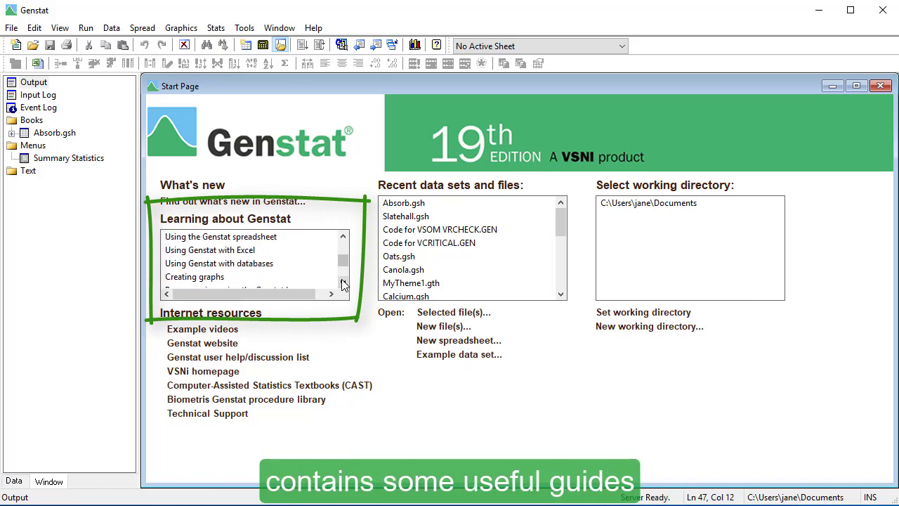
click(343, 282)
click(343, 282)
click(342, 283)
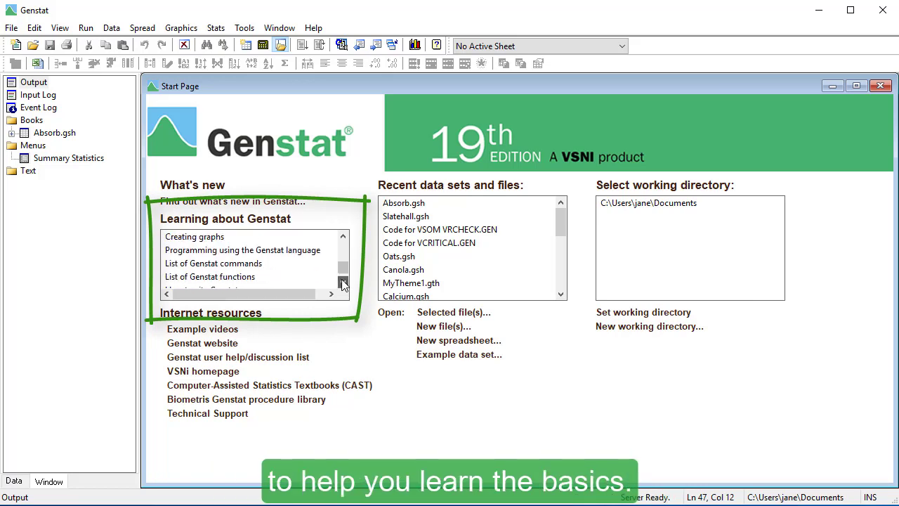
click(343, 282)
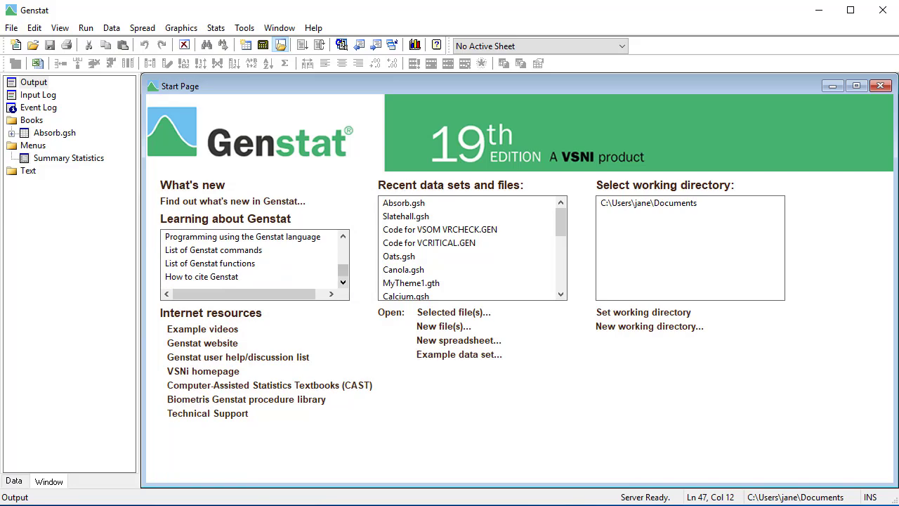
Open the Genstat Knowledge Base home page and scroll through its Help Topics.
click(437, 46)
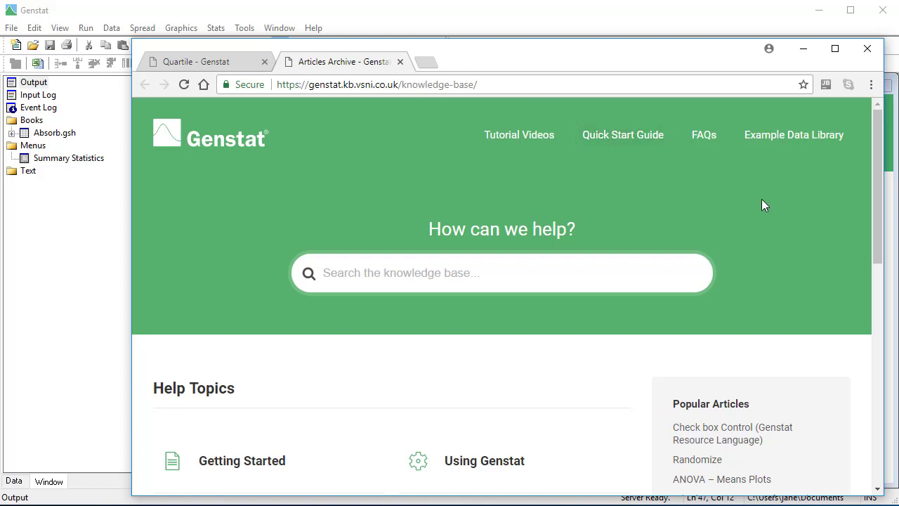
drag(875, 233, 877, 276)
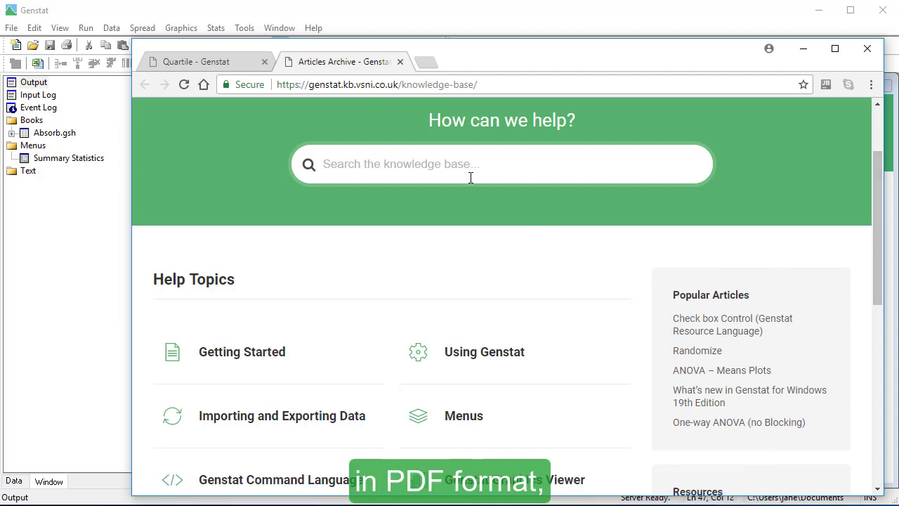
Open RemlGuide.pdf from Help > Genstat Guides > REML.
click(313, 30)
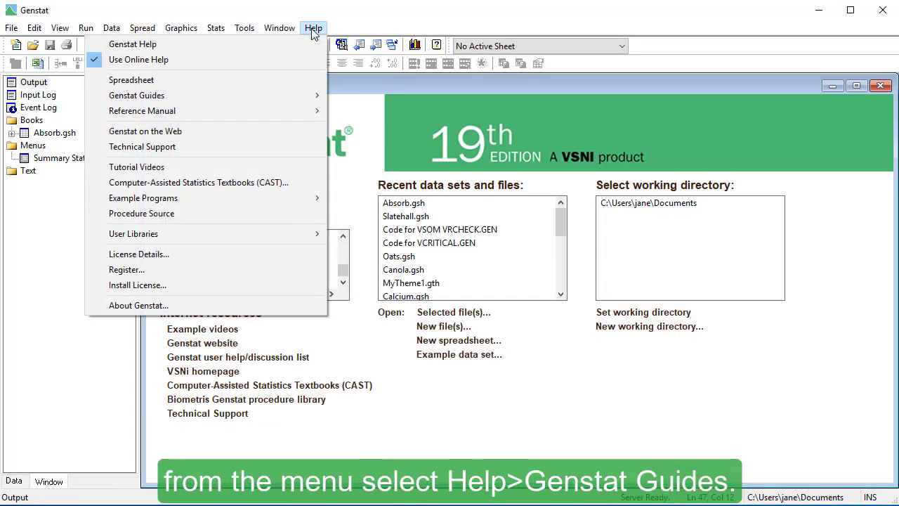
mouse_move(289, 99)
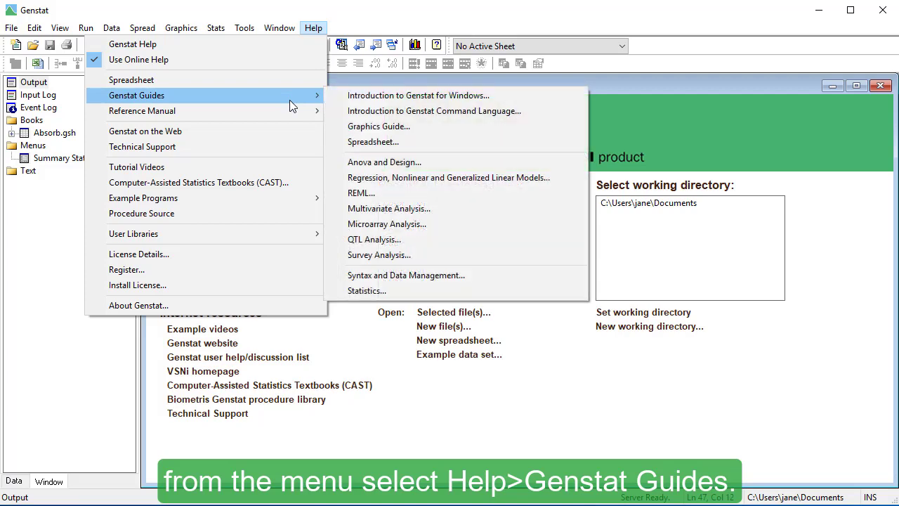
click(394, 193)
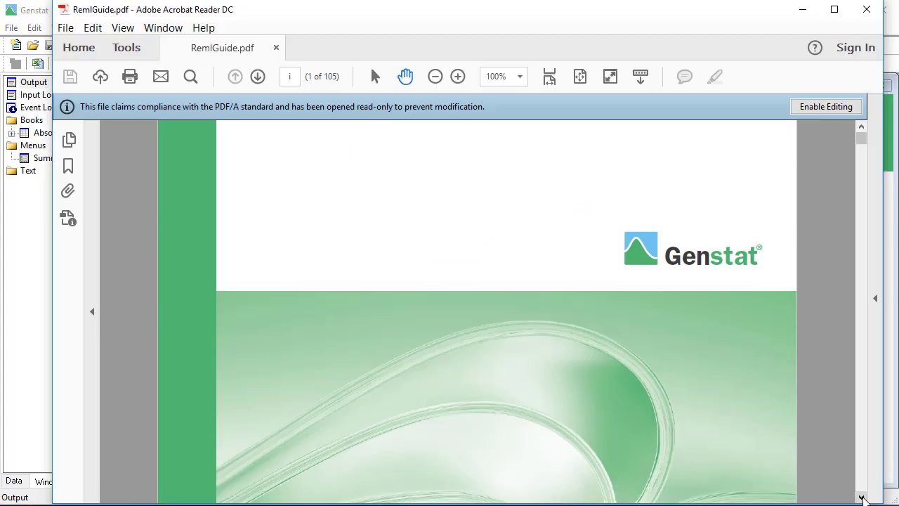
Jump through the REML guide's Contents, Introduction and chapters 1–2 via bookmarks, then close Acrobat.
click(862, 498)
scroll(863, 497, down, 3)
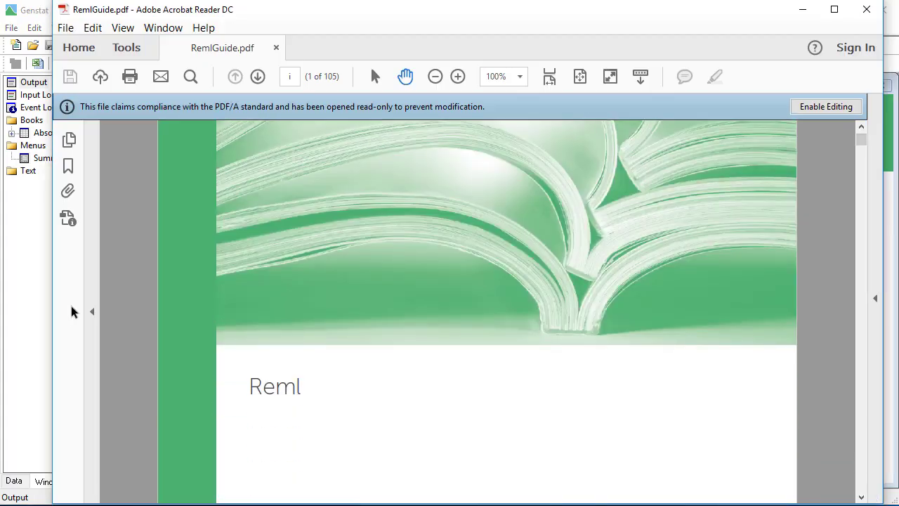
click(67, 168)
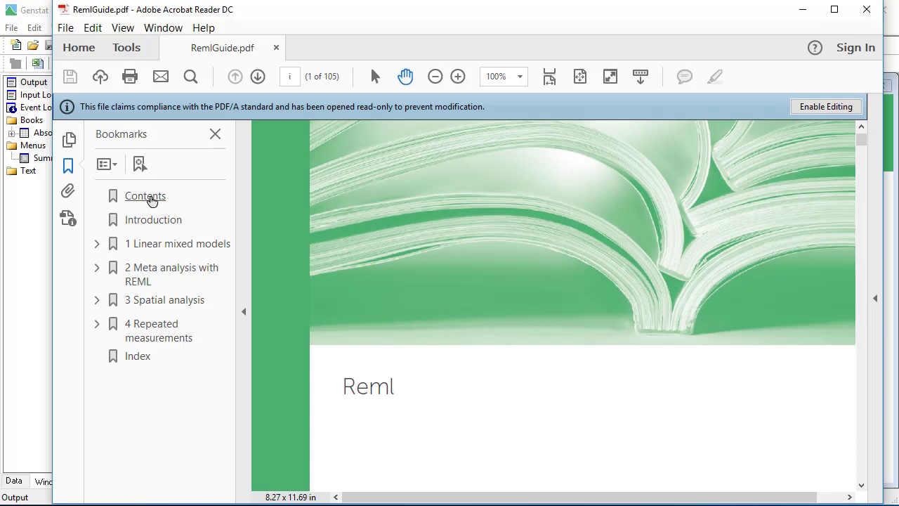
click(150, 200)
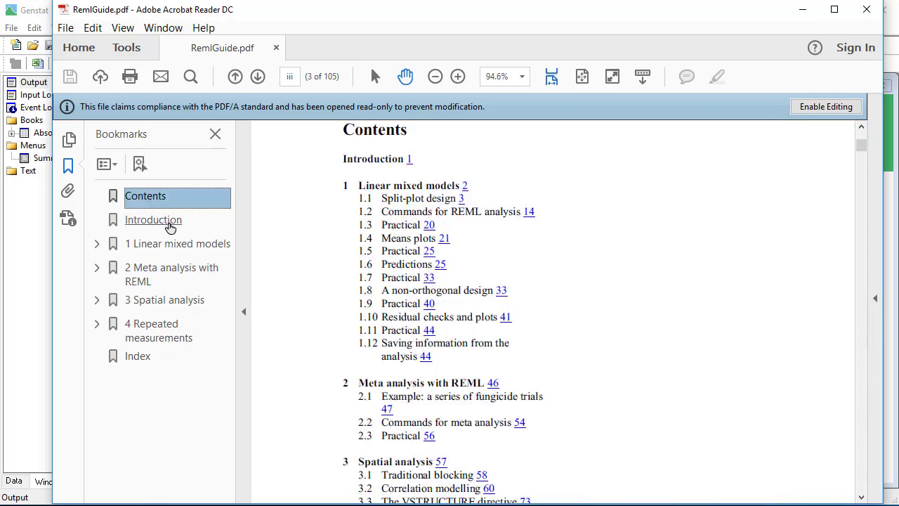
click(169, 223)
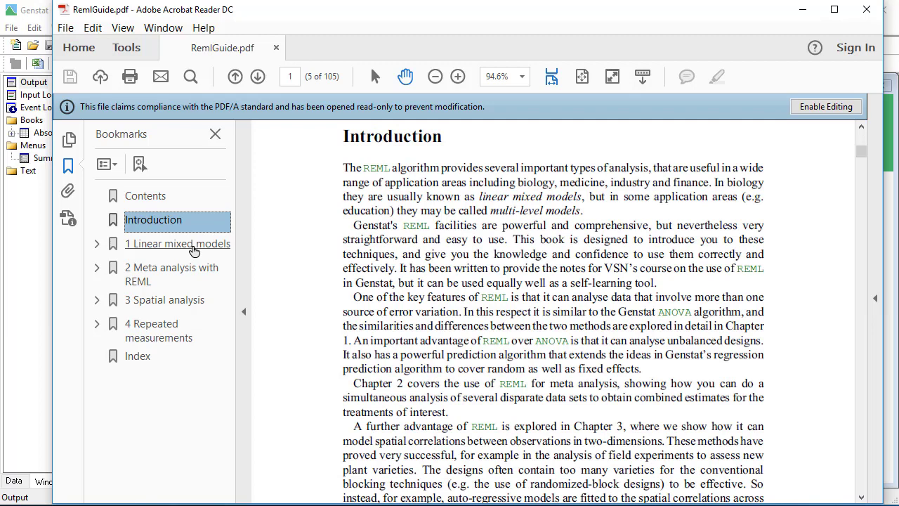
click(208, 253)
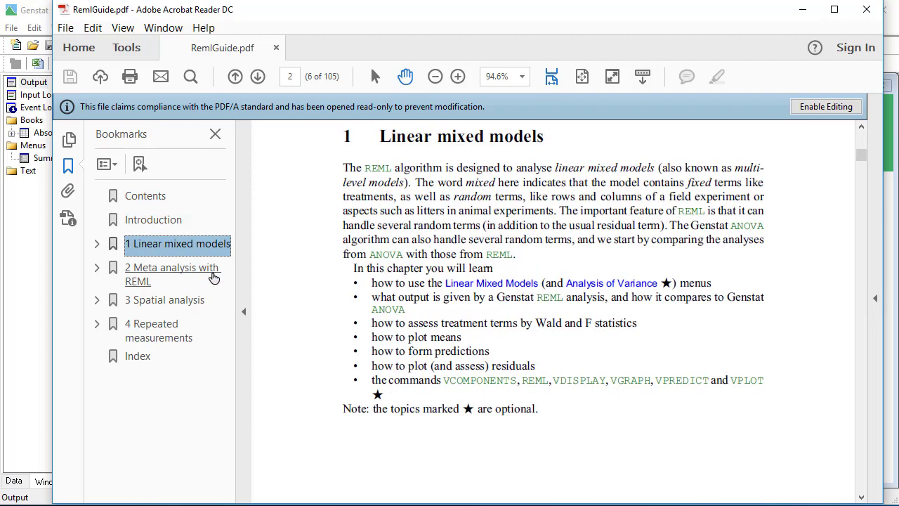
click(213, 281)
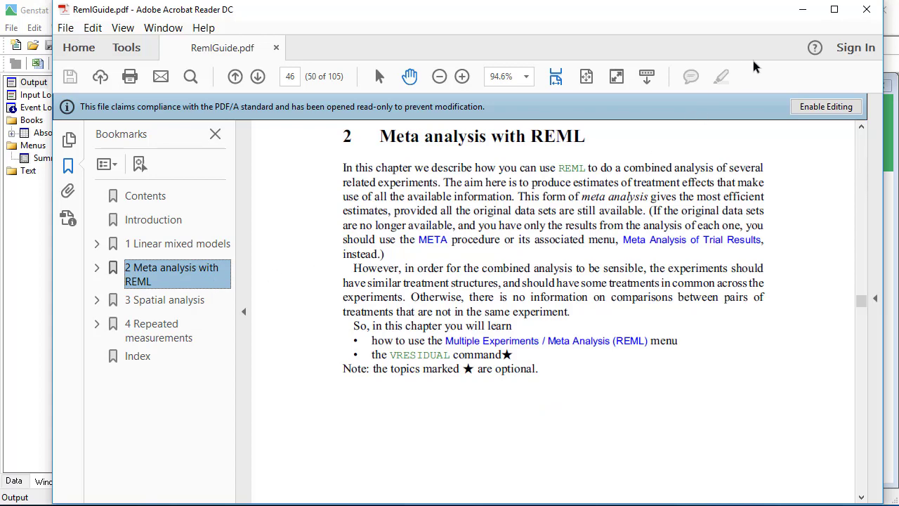
click(870, 13)
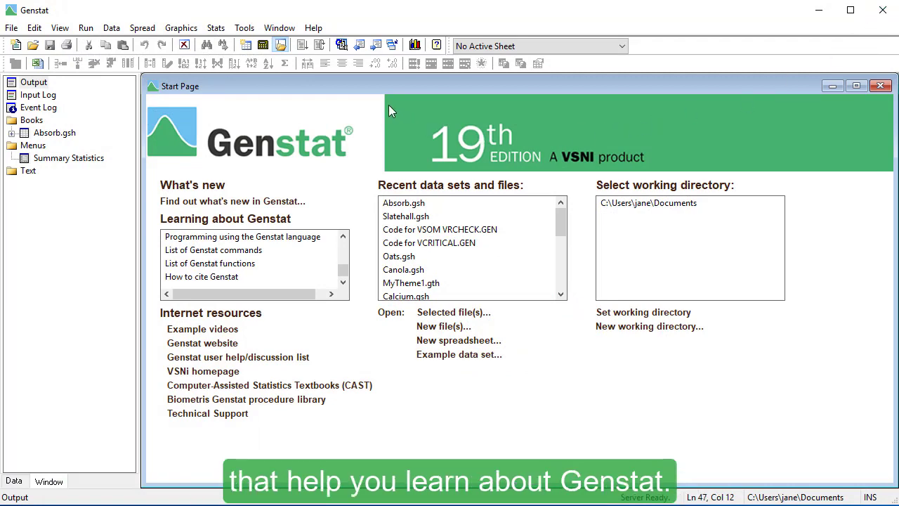
Open Genstat's Help menu to show resources such as Tutorial Videos.
click(314, 28)
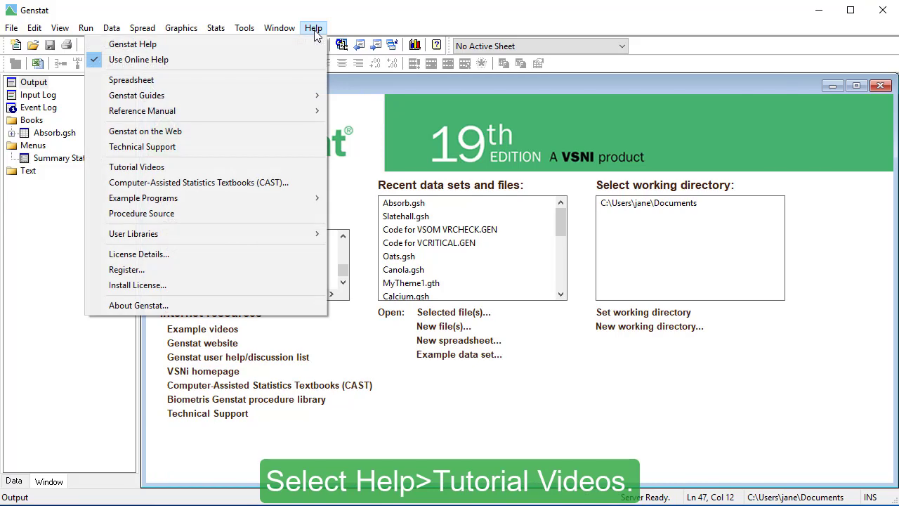